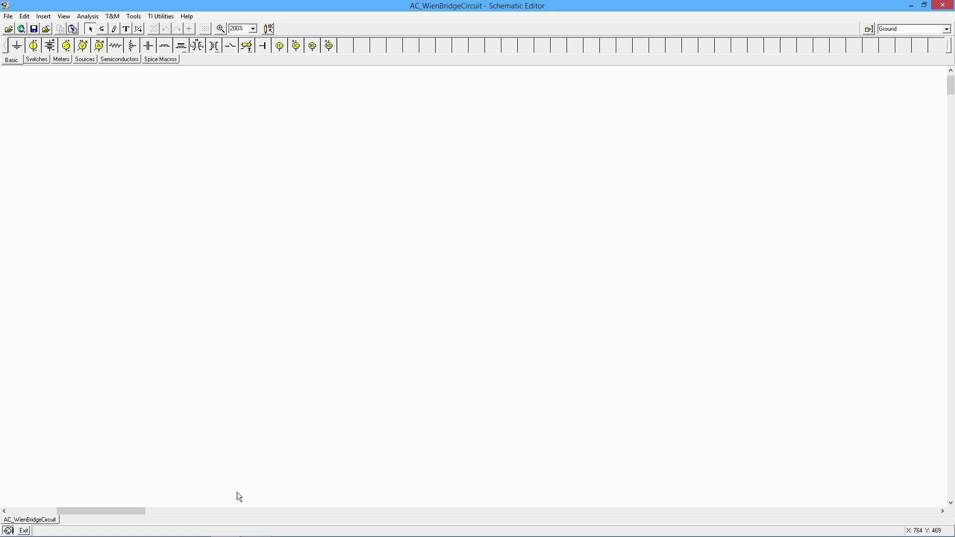
# Scroll the canvas left to show the whole Wien bridge schematic with C1 and C2 at 10n.
pyautogui.moveTo(137, 510); pyautogui.dragTo(91, 506)
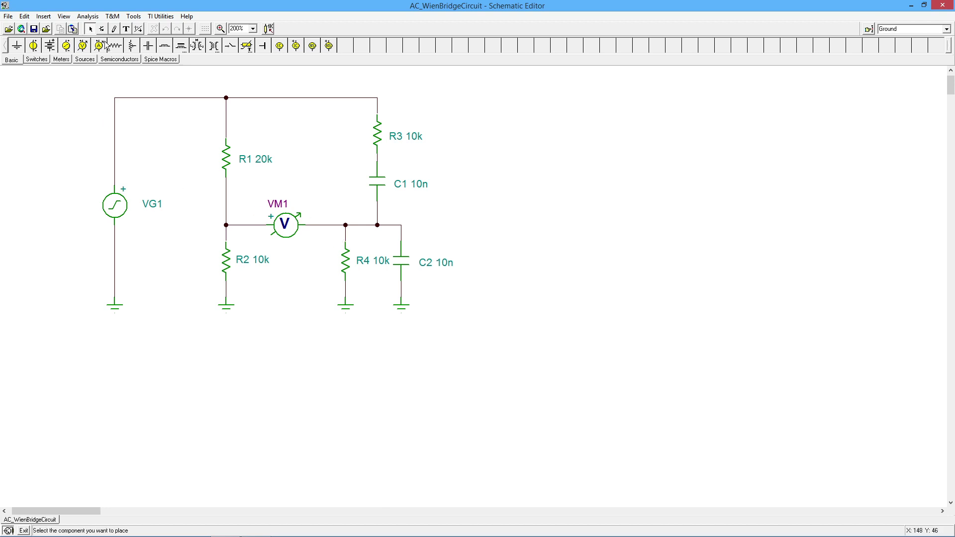
# Run an AC transfer sweep from 100 Hz to 10 kHz with 1000 logarithmic points, plotting amplitude and phase.
pyautogui.click(94, 16)
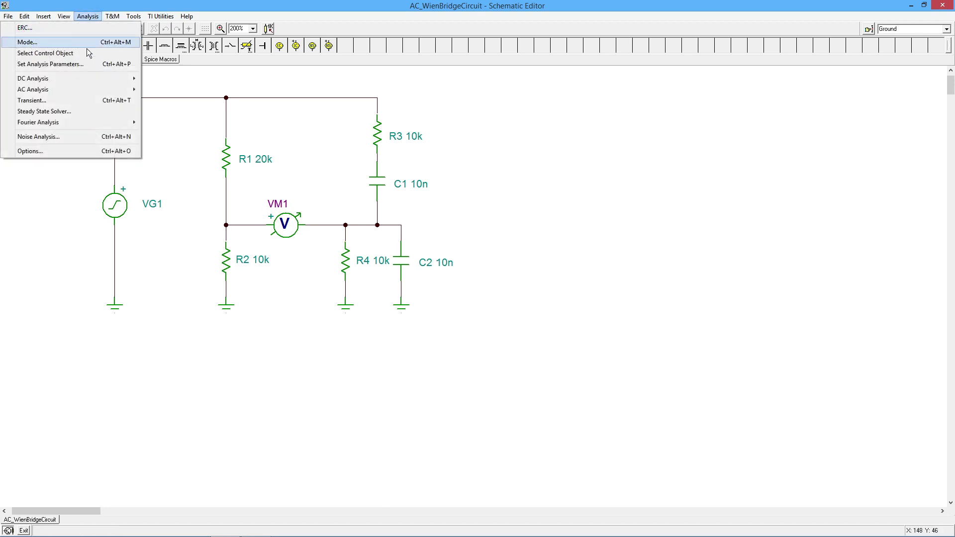
pyautogui.moveTo(84, 87)
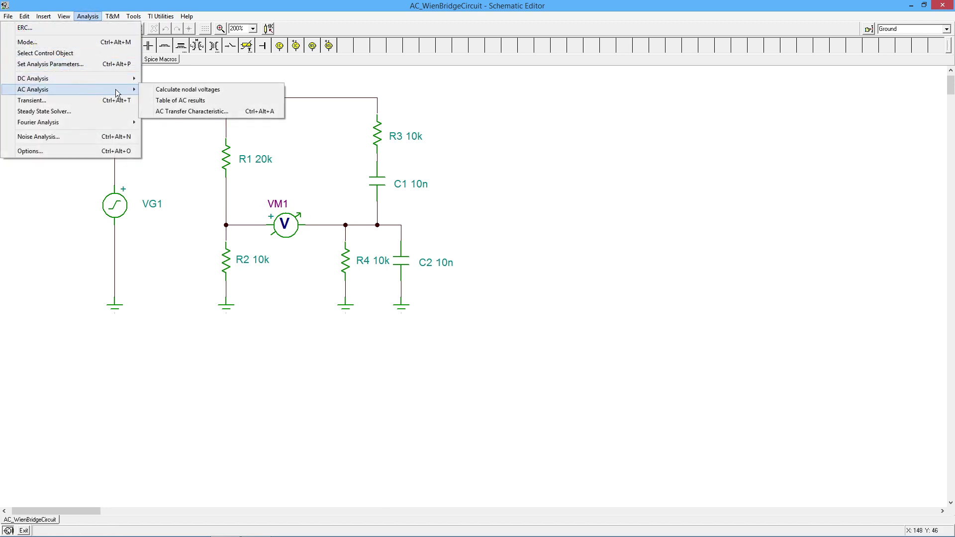
pyautogui.click(193, 114)
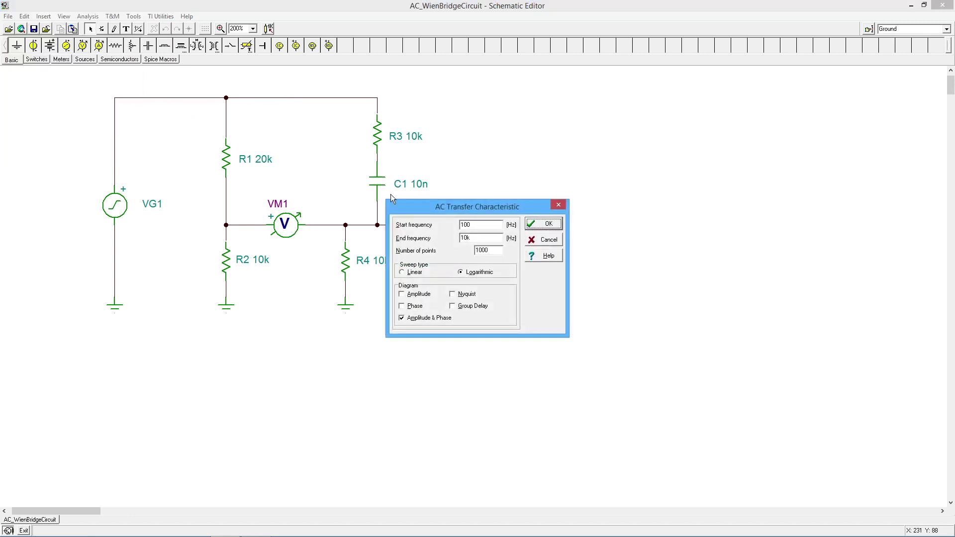
pyautogui.moveTo(432, 205); pyautogui.dragTo(520, 187)
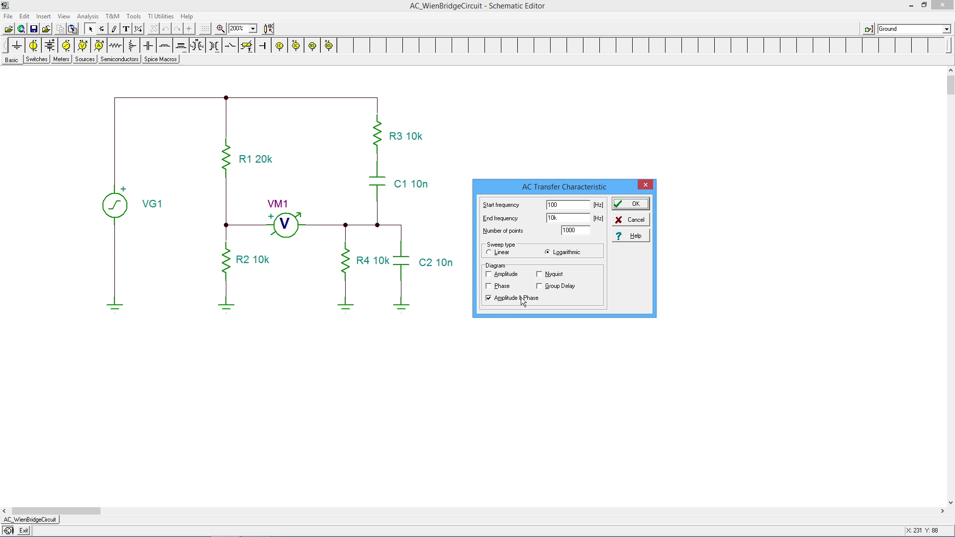
pyautogui.click(633, 204)
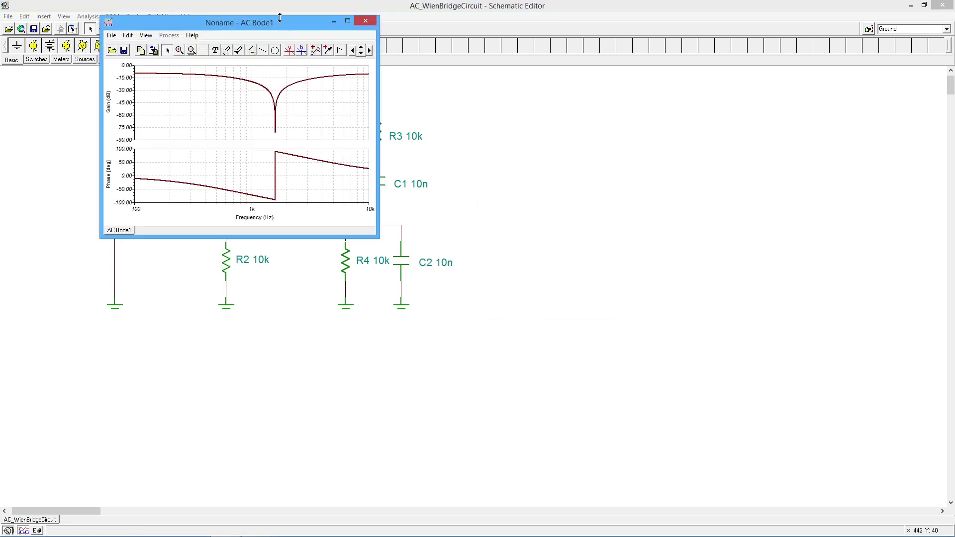
# Place the AC Bode1 window beside the schematic and enlarge it to show the notch near 1.6 kHz.
pyautogui.moveTo(280, 18); pyautogui.dragTo(662, 81)
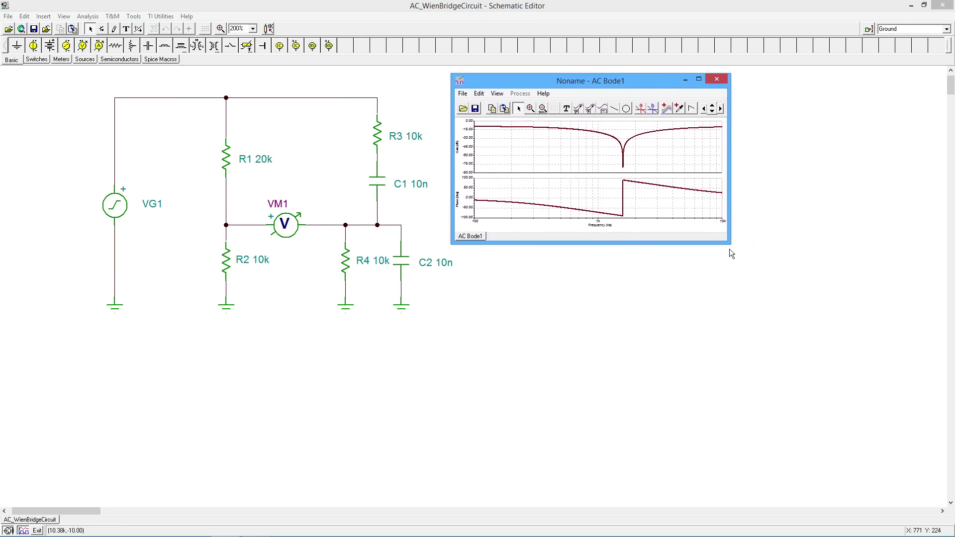
pyautogui.moveTo(730, 244); pyautogui.dragTo(930, 484)
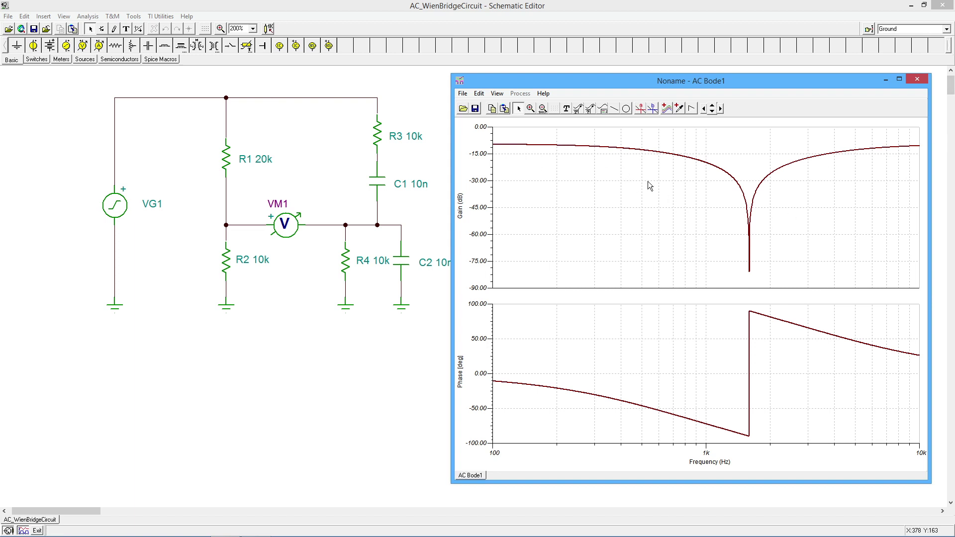
pyautogui.click(641, 108)
pyautogui.click(640, 148)
pyautogui.moveTo(642, 123)
pyautogui.mouseDown()
pyautogui.moveTo(687, 139)
pyautogui.moveTo(736, 128)
pyautogui.moveTo(749, 154)
pyautogui.mouseUp()
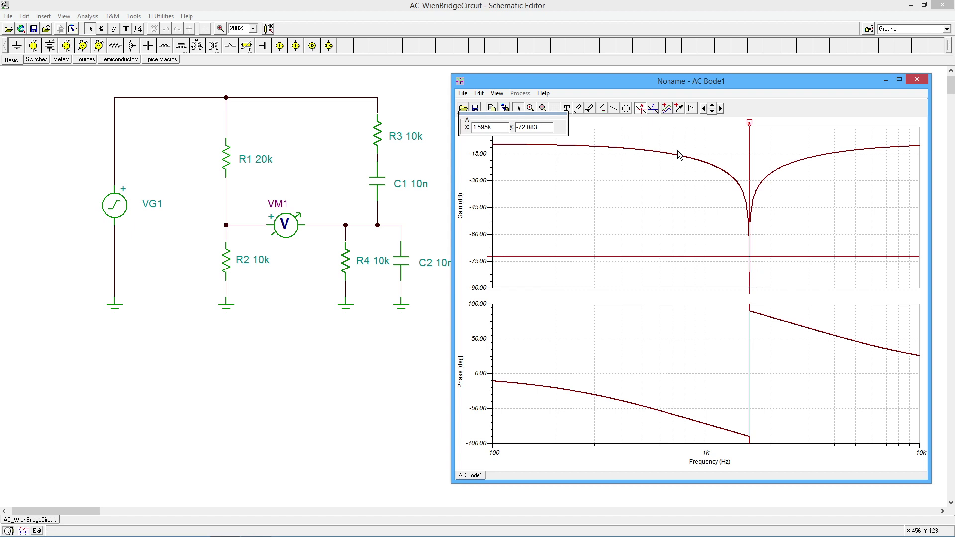
pyautogui.click(641, 113)
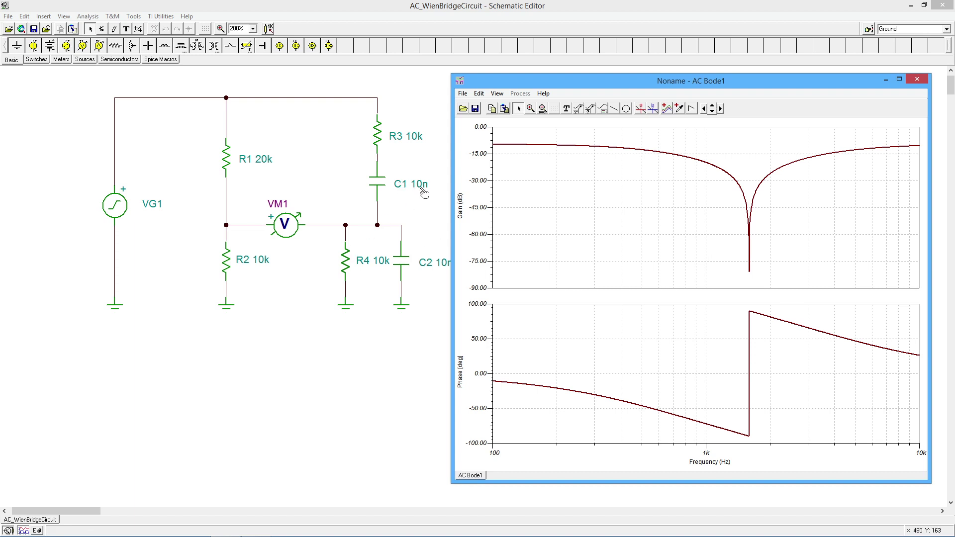
# Close the Bode plot and change C1's capacitance from 10n to 20n.
pyautogui.click(918, 80)
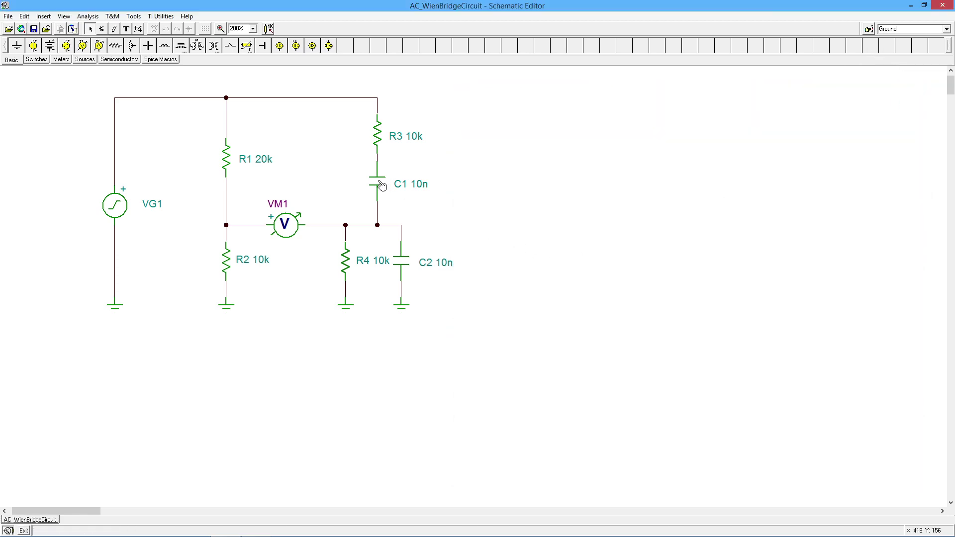
pyautogui.doubleClick(380, 184)
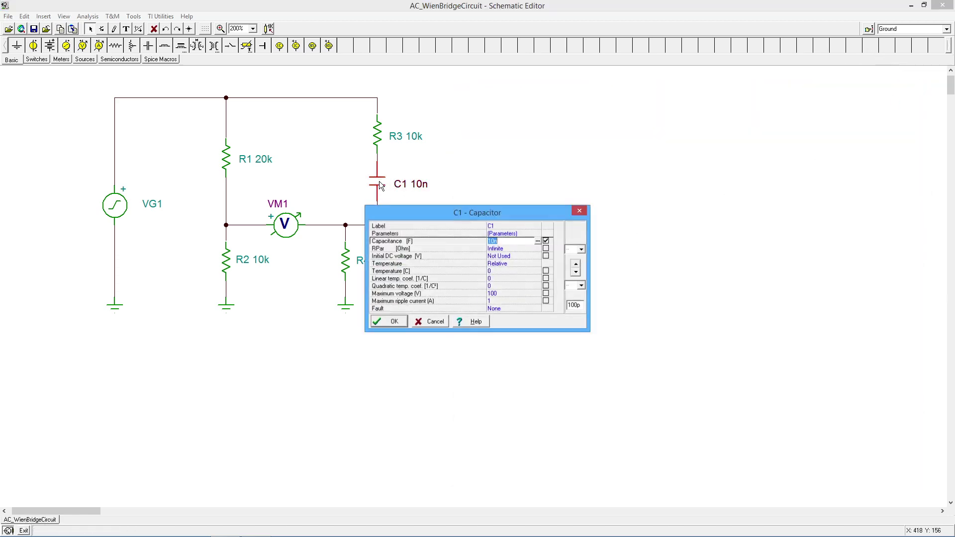
pyautogui.click(517, 242)
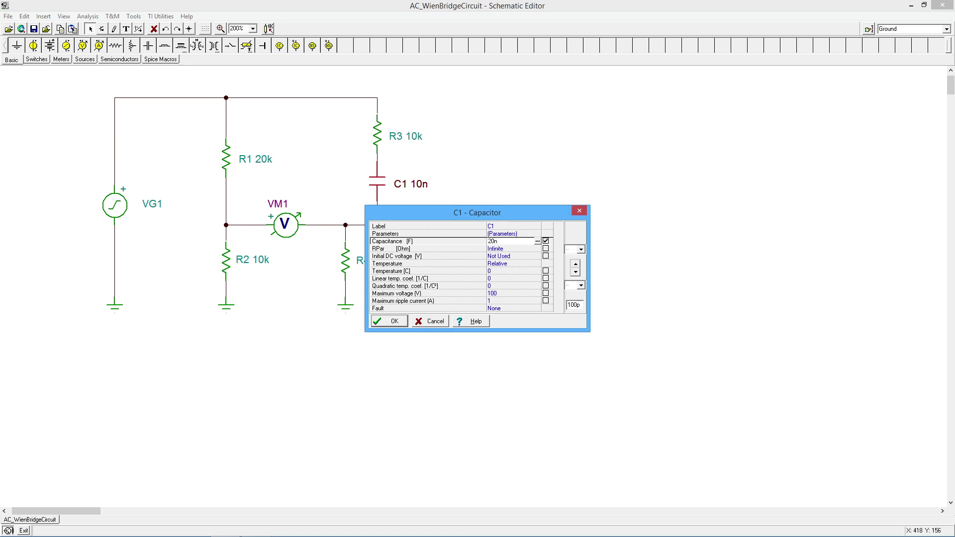
pyautogui.write('2')
pyautogui.press('Return')
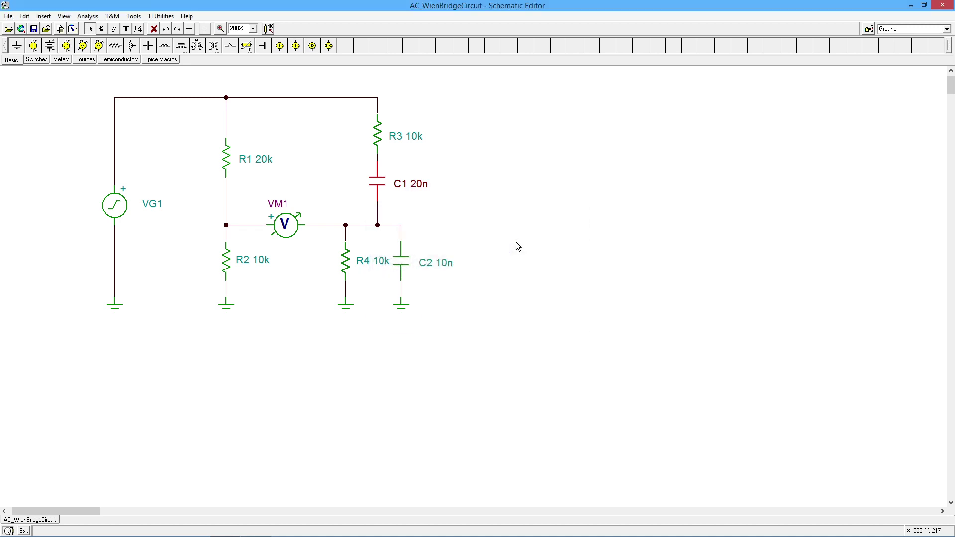
# Rerun the 100 Hz–10 kHz AC transfer analysis and inspect the shallow -23.7 dB dip in AC Bode2.
pyautogui.click(92, 19)
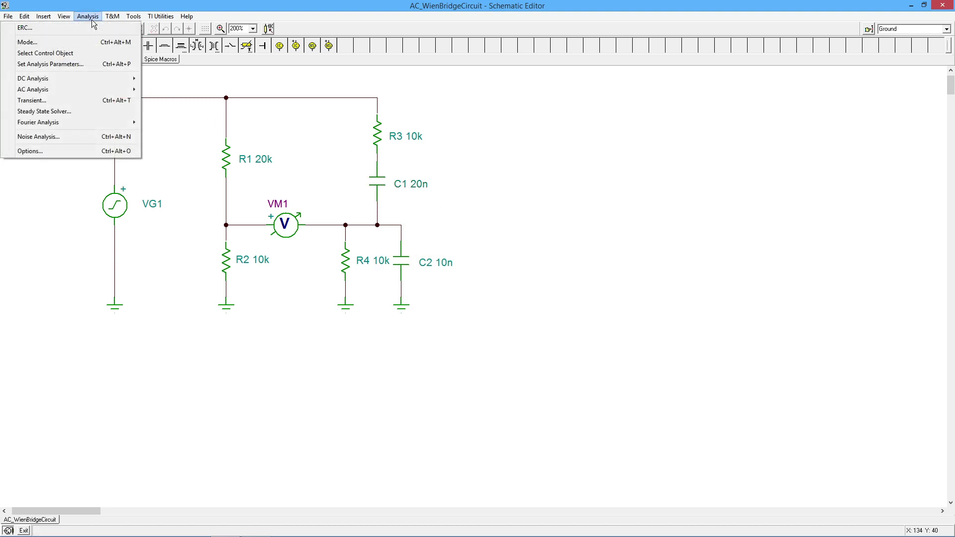
pyautogui.moveTo(100, 89)
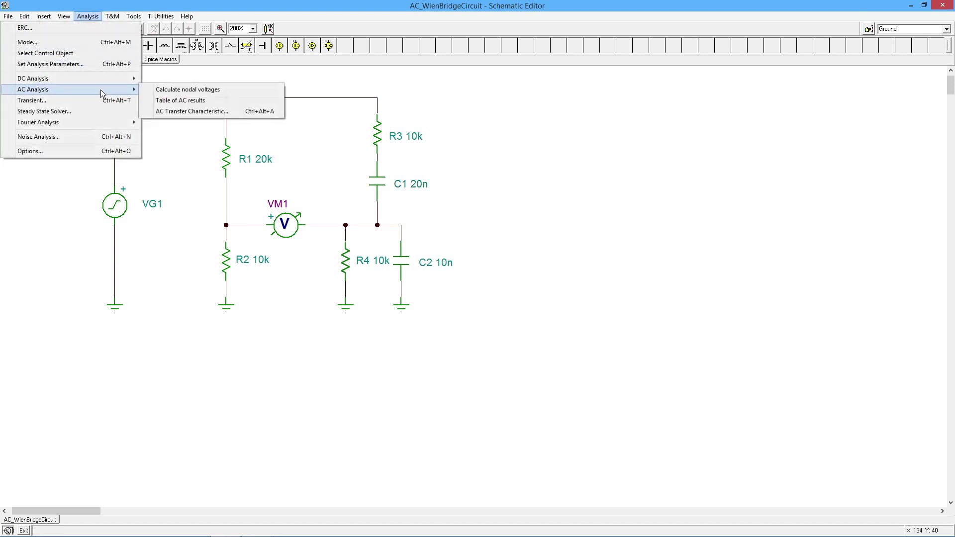
pyautogui.click(175, 113)
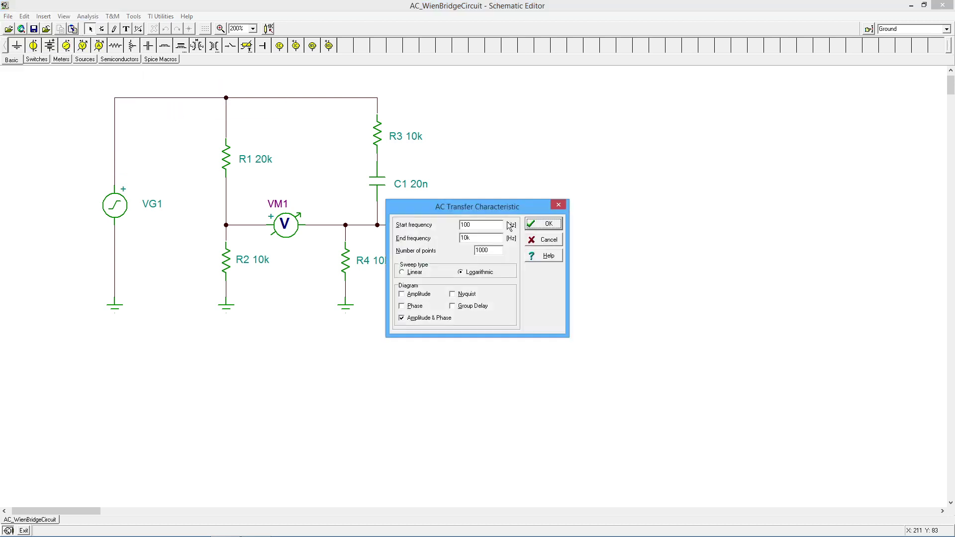
pyautogui.click(545, 224)
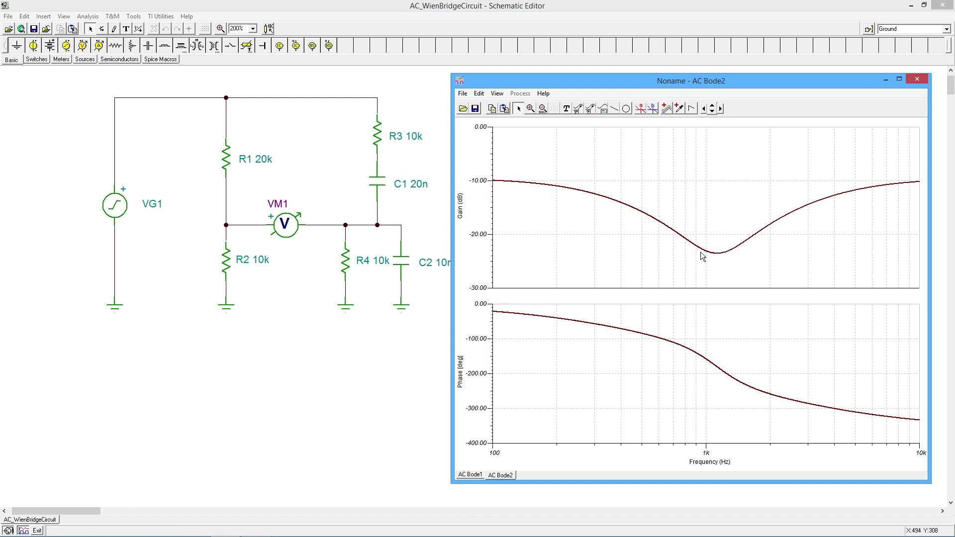
pyautogui.moveTo(718, 255)
# Close the AC Bode2 plot and set C1's capacitance to 1n.
pyautogui.click(918, 80)
pyautogui.doubleClick(422, 188)
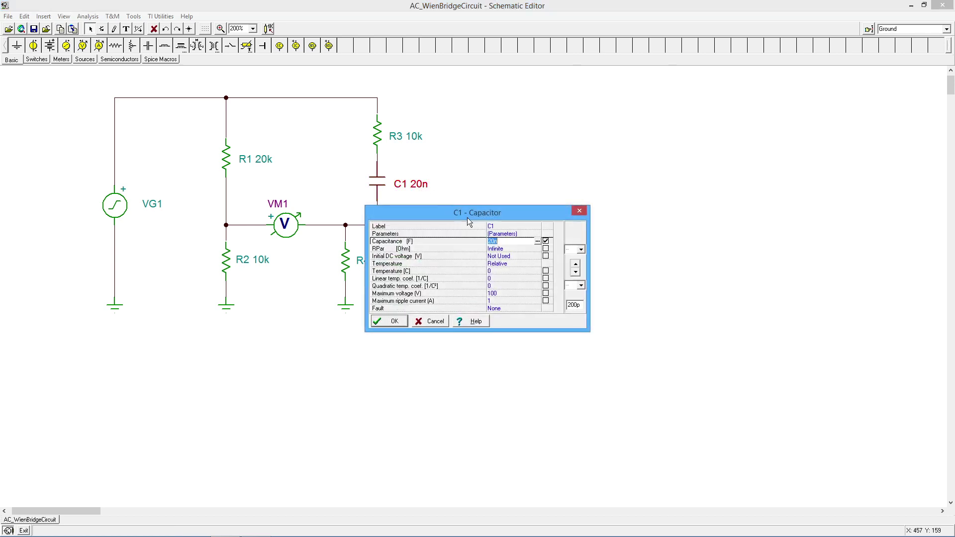
pyautogui.click(507, 239)
pyautogui.click(396, 322)
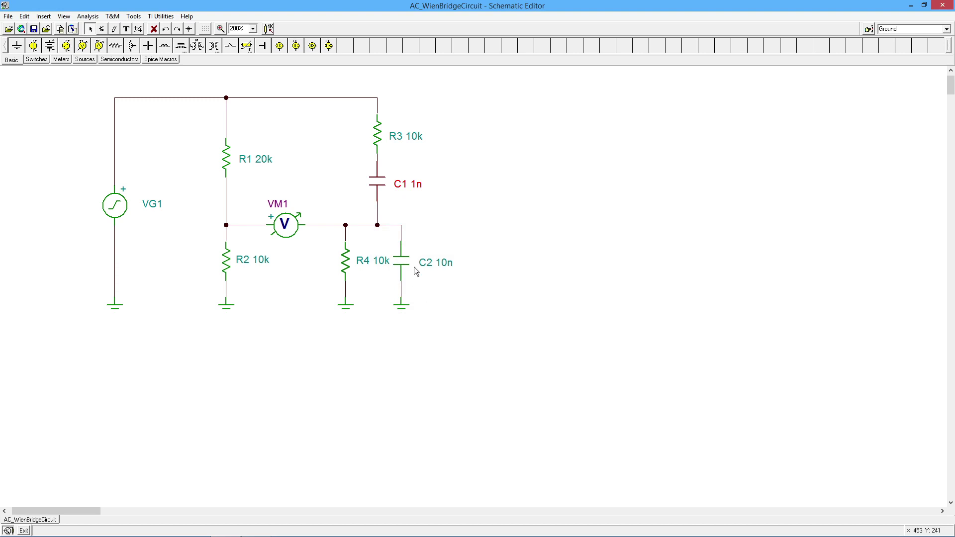
# Rerun the AC transfer analysis with C1 at 1n, producing the AC Bode3 plot.
pyautogui.click(96, 18)
pyautogui.moveTo(110, 93)
pyautogui.click(192, 111)
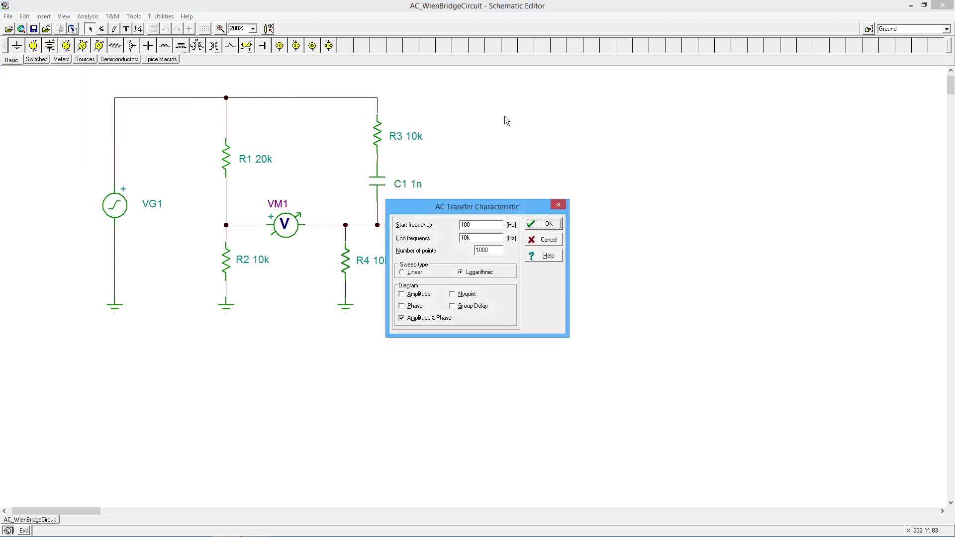
pyautogui.click(557, 222)
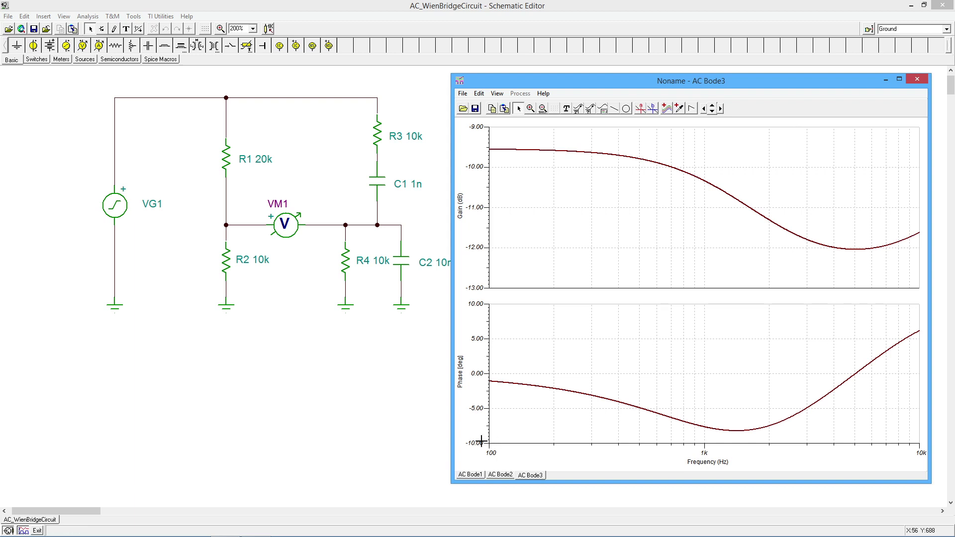
# Switch between the AC Bode1 and AC Bode3 results, ending on the deep AC Bode1 notch.
pyautogui.click(470, 475)
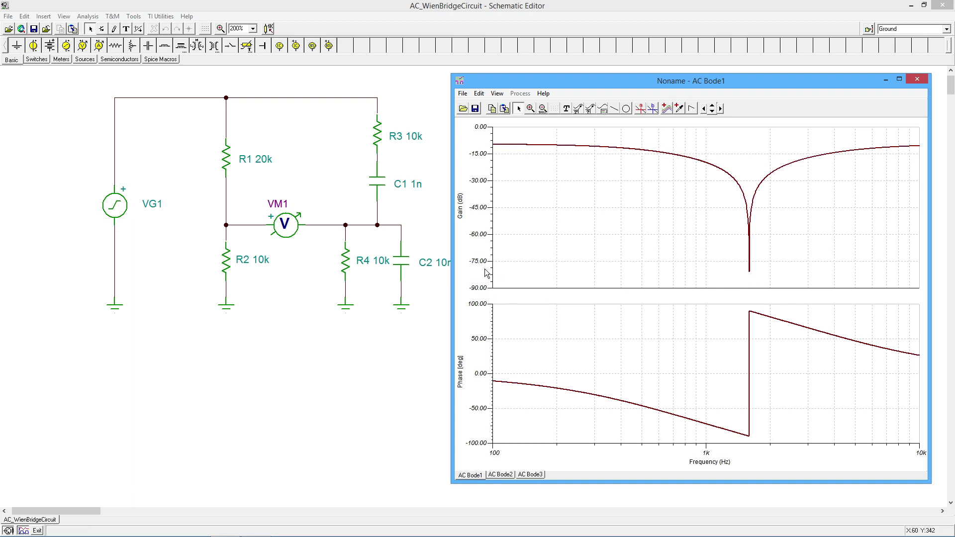
pyautogui.click(534, 474)
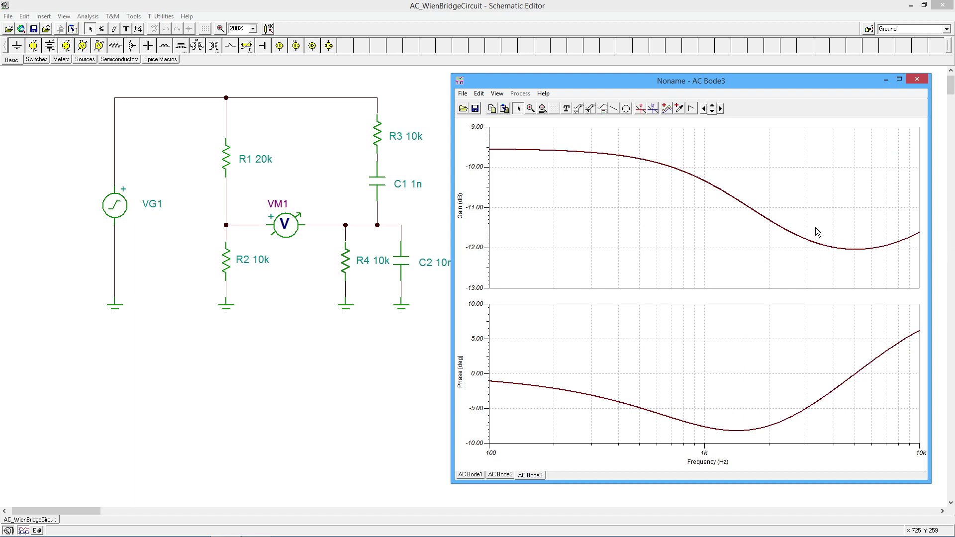
pyautogui.click(472, 476)
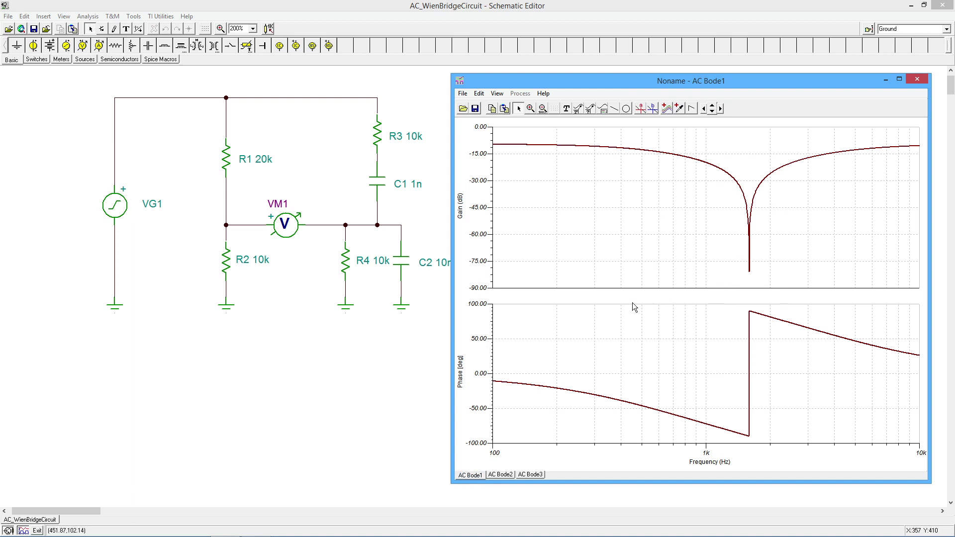
# Set C1's capacitance back to 10n and bring the Bode plot window to the front.
pyautogui.click(380, 181)
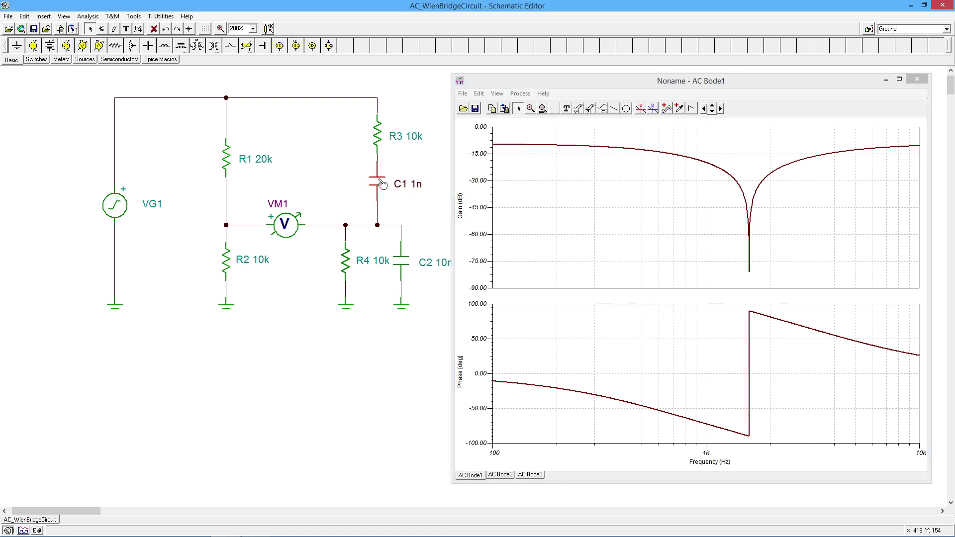
pyautogui.doubleClick(381, 183)
pyautogui.click(515, 241)
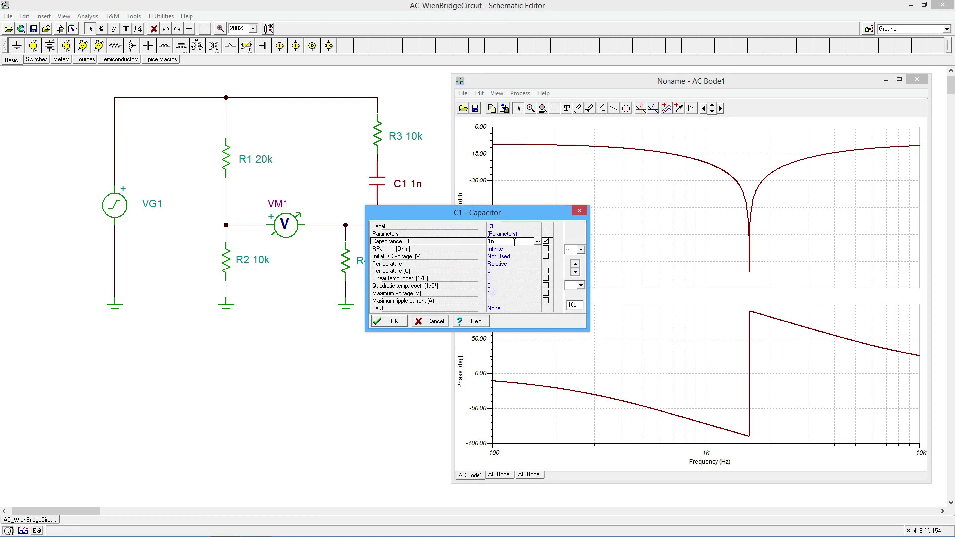
pyautogui.press('Return')
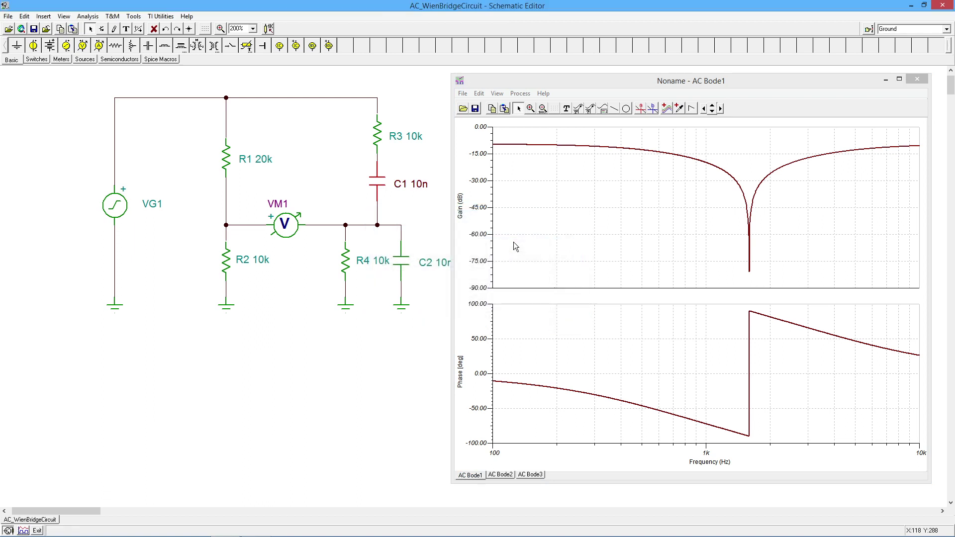
pyautogui.click(633, 219)
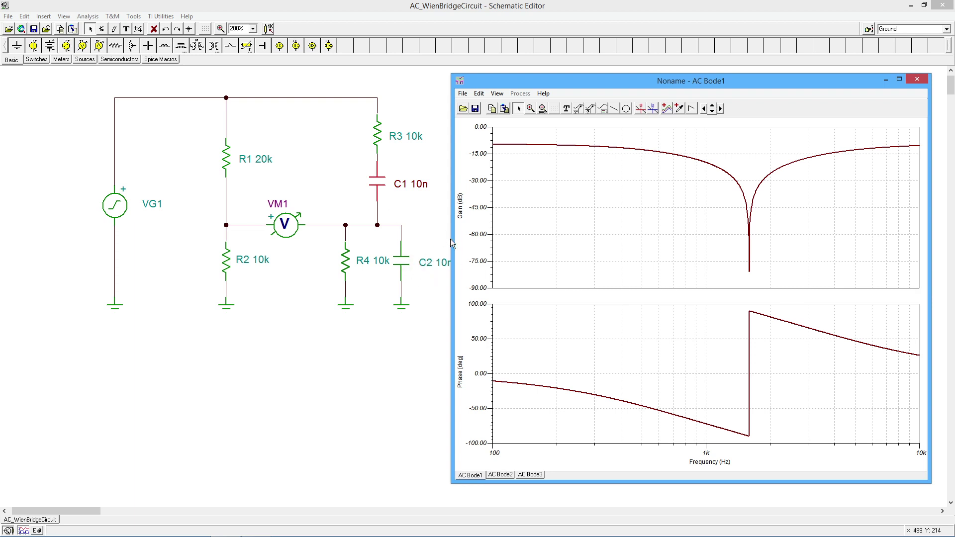
# Narrow the Bode window from its left edge so C2's 10n label is visible.
pyautogui.moveTo(452, 243); pyautogui.dragTo(466, 240)
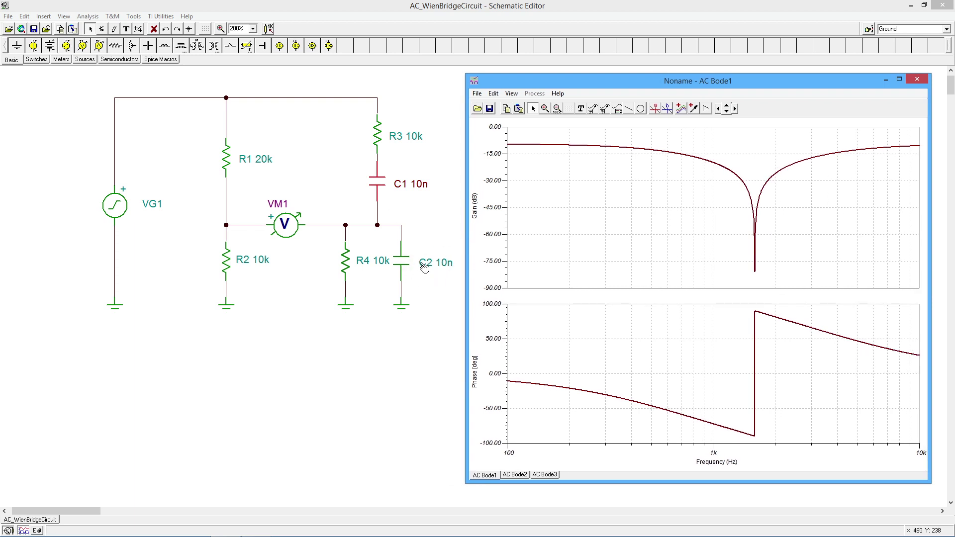